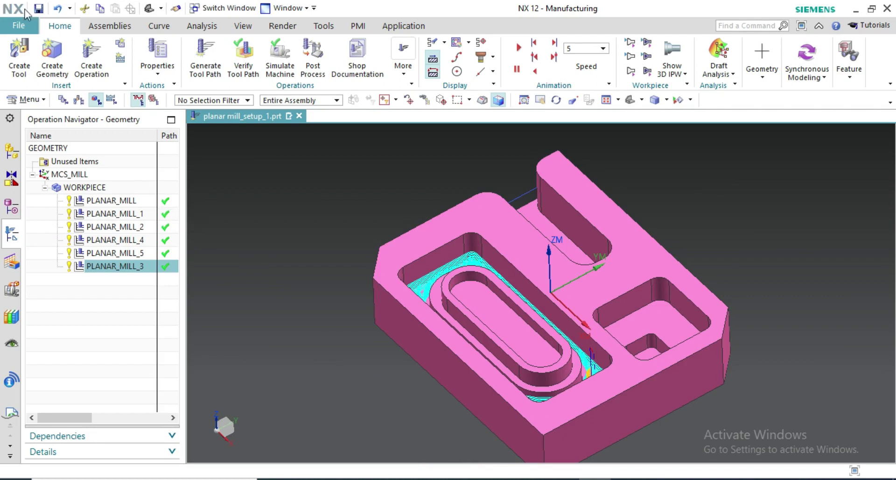
# Create a Solid Profile 3D operation of type mill_contour under WORKPIECE.
pyautogui.click(105, 59)
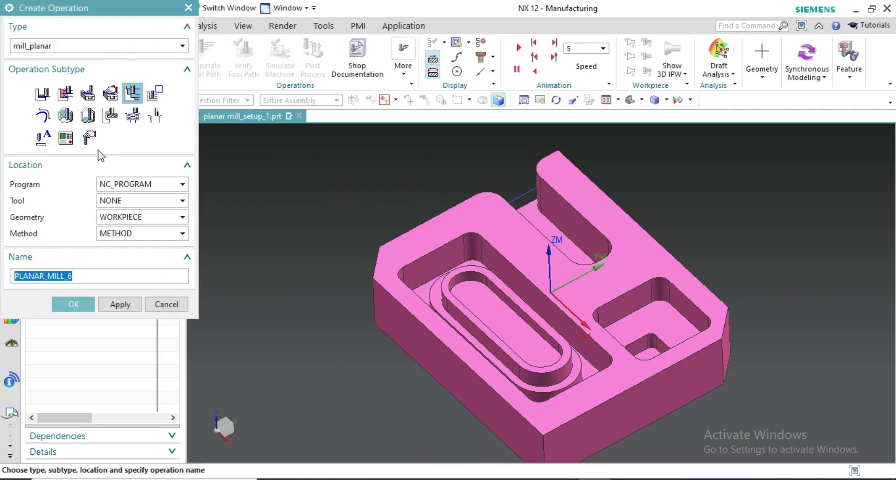
pyautogui.click(64, 45)
pyautogui.click(42, 68)
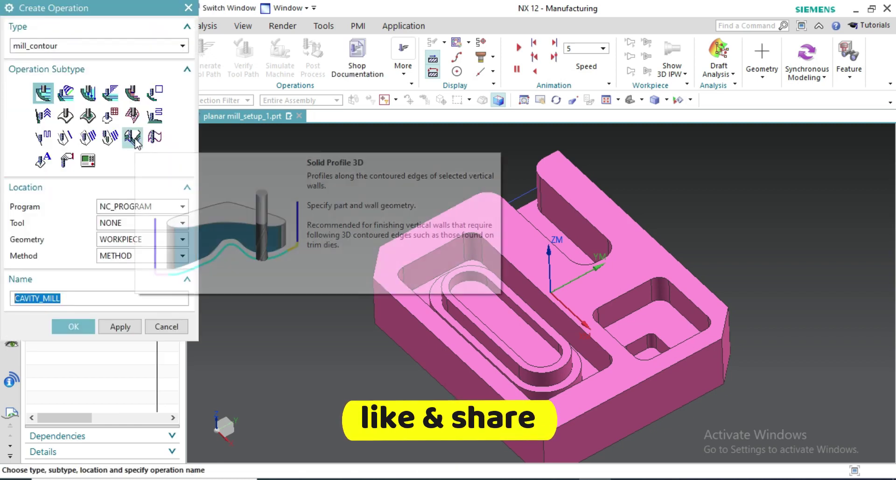
pyautogui.click(132, 137)
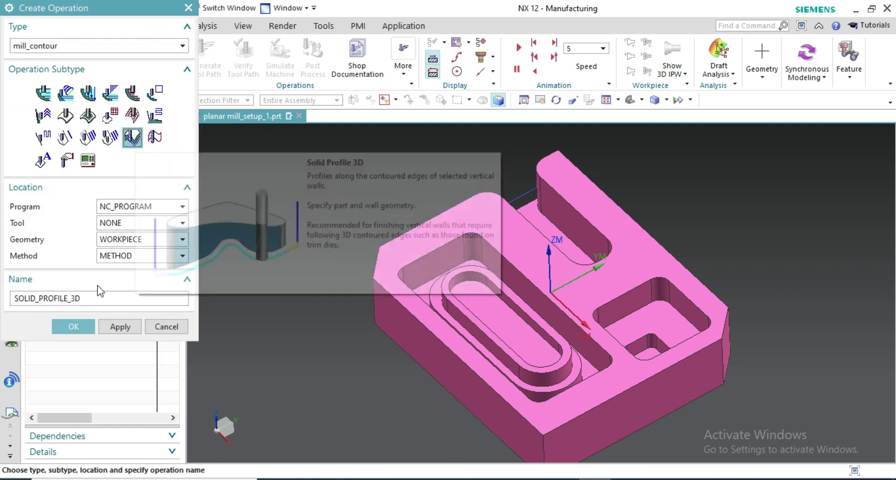
pyautogui.click(79, 326)
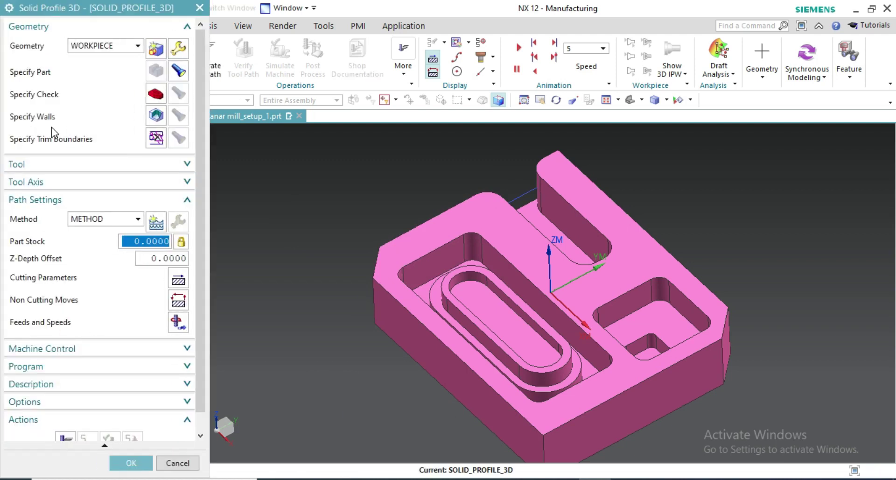
# Pick the front, right, corner and remaining outer side faces, six in all, as wall geometry.
pyautogui.press('Escape')
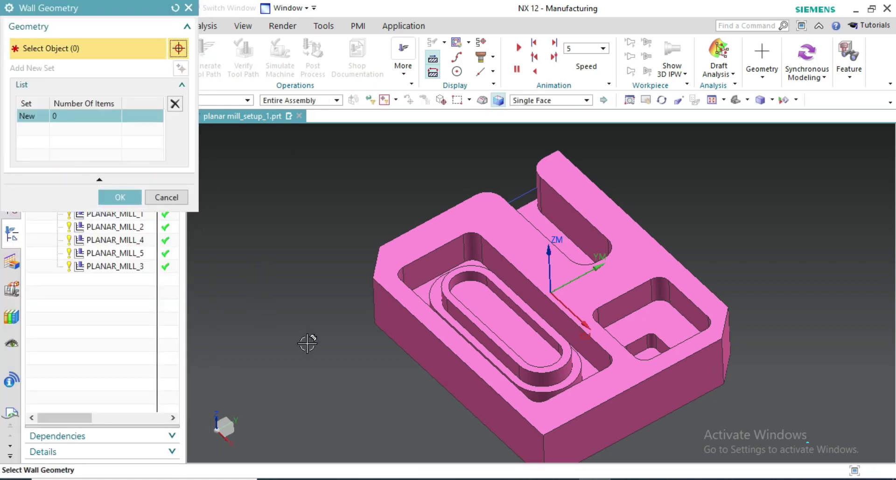
pyautogui.moveTo(308, 343); pyautogui.dragTo(320, 314, button='middle')
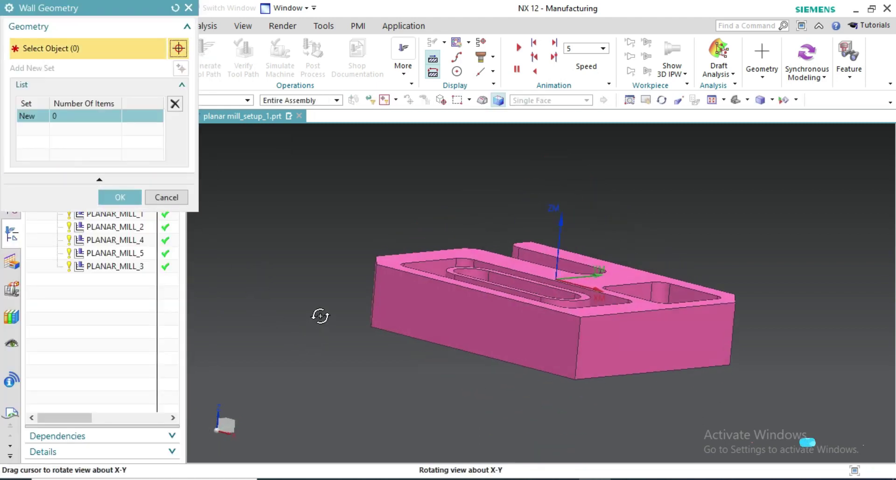
pyautogui.click(474, 314)
pyautogui.click(686, 340)
pyautogui.moveTo(834, 323)
pyautogui.mouseDown(button='middle')
pyautogui.moveTo(796, 344)
pyautogui.moveTo(650, 360)
pyautogui.mouseUp(button='middle')
pyautogui.click(626, 373)
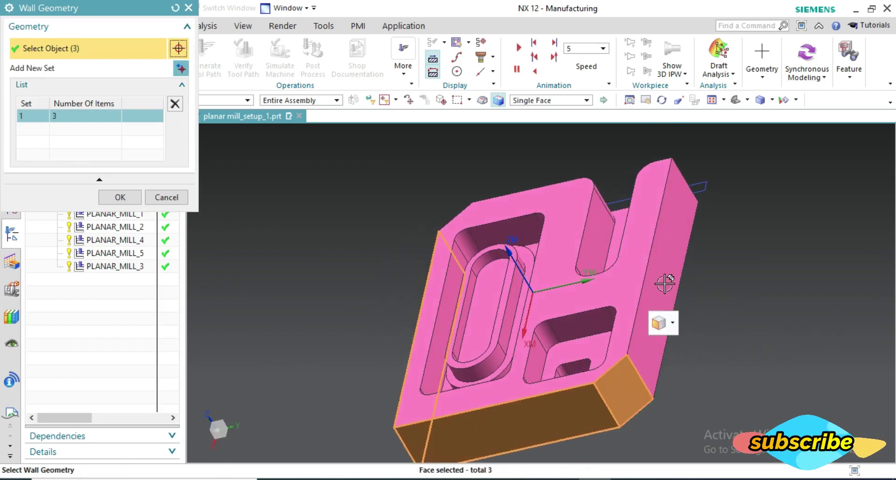
pyautogui.click(679, 278)
pyautogui.moveTo(744, 279)
pyautogui.mouseDown(button='middle')
pyautogui.moveTo(729, 316)
pyautogui.moveTo(696, 275)
pyautogui.mouseUp(button='middle')
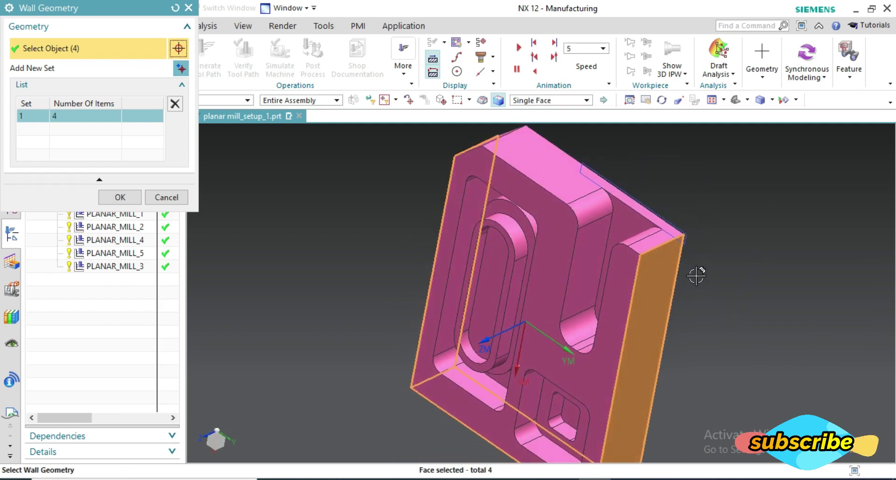
pyautogui.click(653, 242)
pyautogui.moveTo(680, 170)
pyautogui.mouseDown(button='middle')
pyautogui.moveTo(730, 191)
pyautogui.moveTo(719, 202)
pyautogui.mouseUp(button='middle')
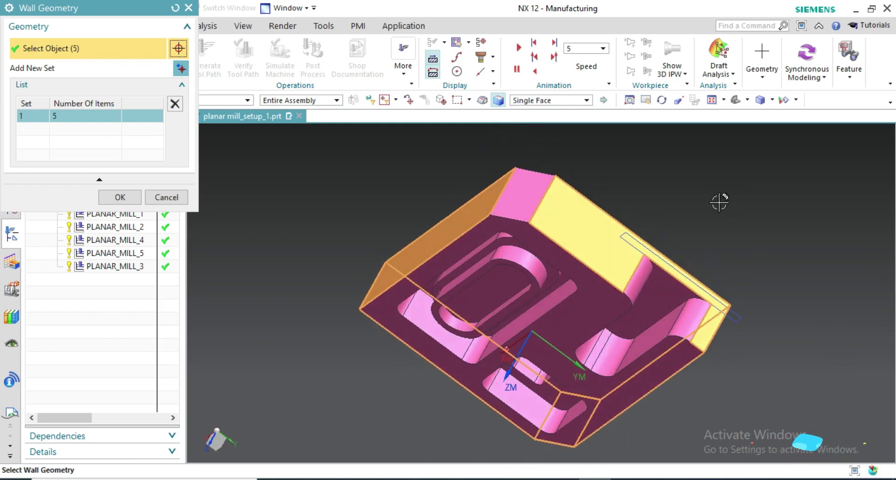
pyautogui.click(526, 180)
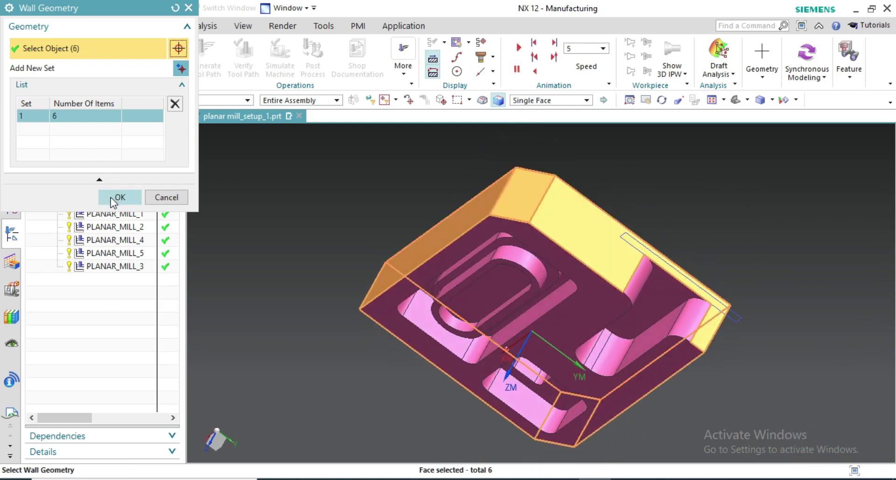
pyautogui.click(111, 196)
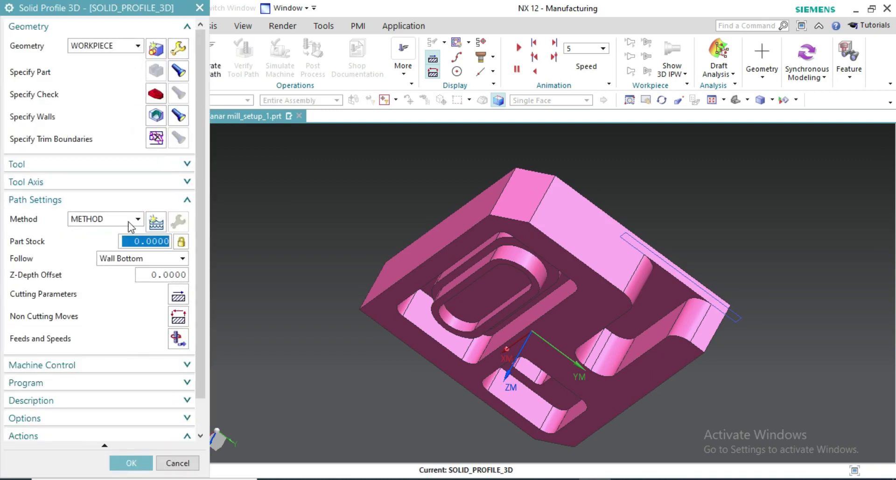
# Assign the MILL tool to the operation and check the tool axis setting.
pyautogui.click(110, 166)
pyautogui.click(138, 184)
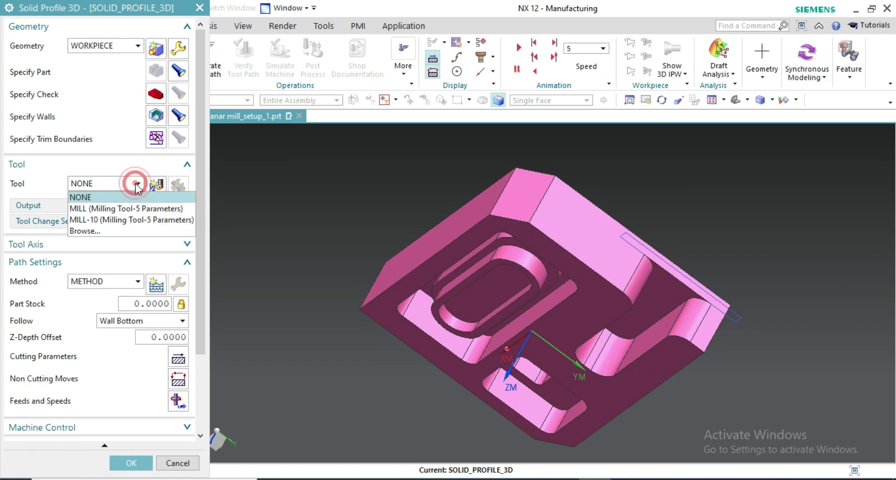
pyautogui.click(136, 203)
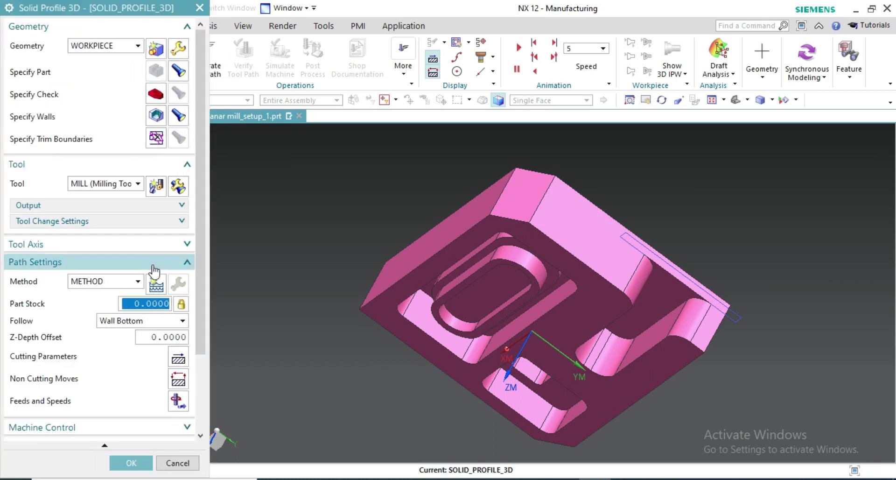
pyautogui.click(151, 245)
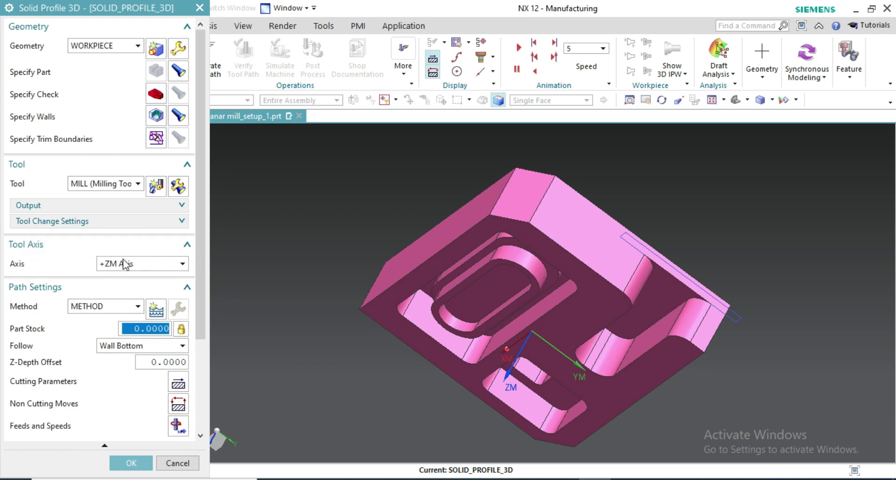
pyautogui.click(135, 244)
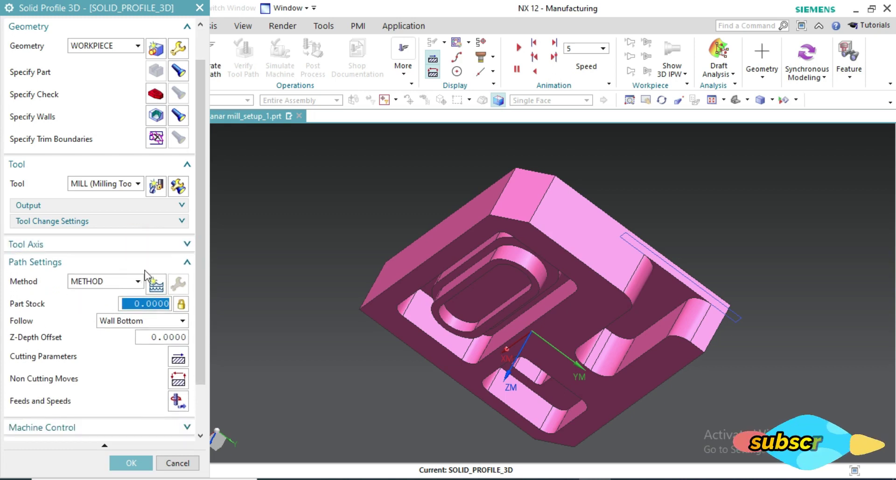
# Generate the first single-level toolpath around the part walls.
pyautogui.scroll(-2, 145, 271)
pyautogui.scroll(-2, 147, 293)
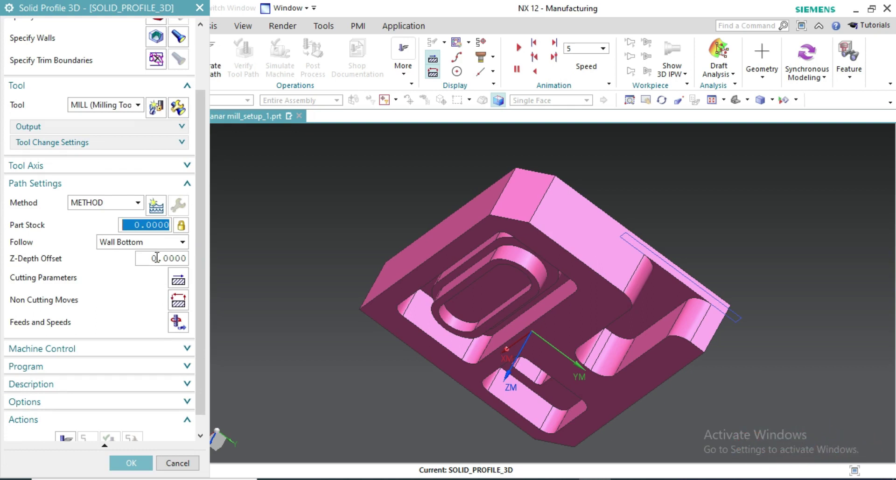
pyautogui.click(66, 435)
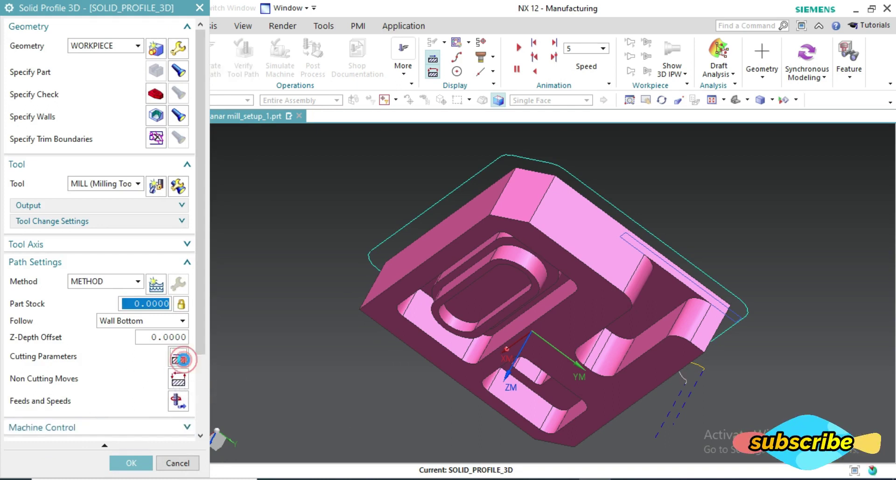
pyautogui.middleClick(184, 360)
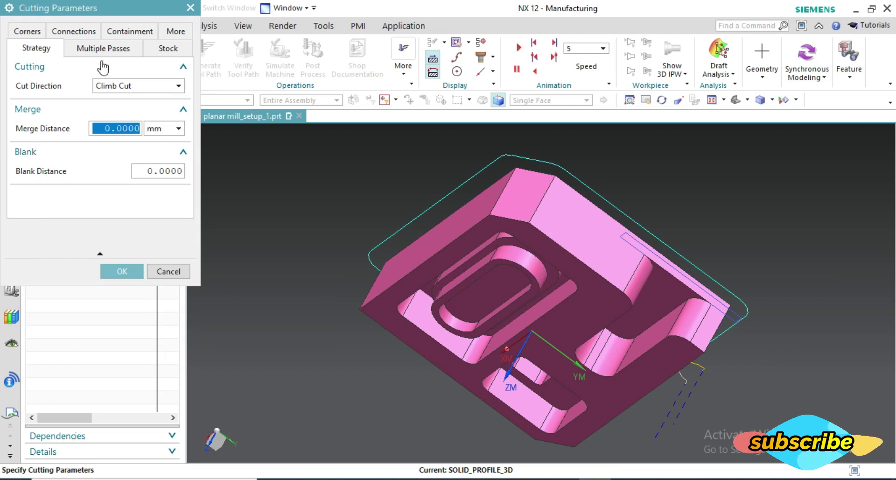
# Turn on Multiple Depths with Increment 1 and Depth Stock Offset 50, then accept.
pyautogui.click(99, 48)
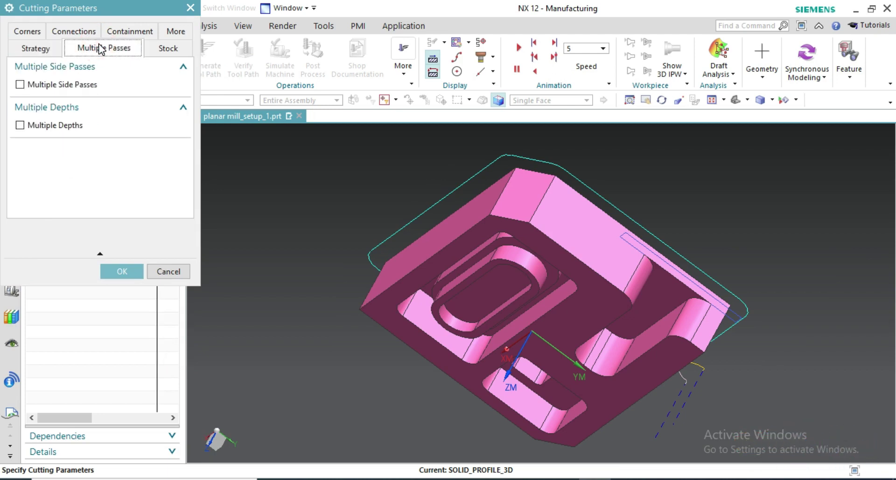
pyautogui.moveTo(21, 126)
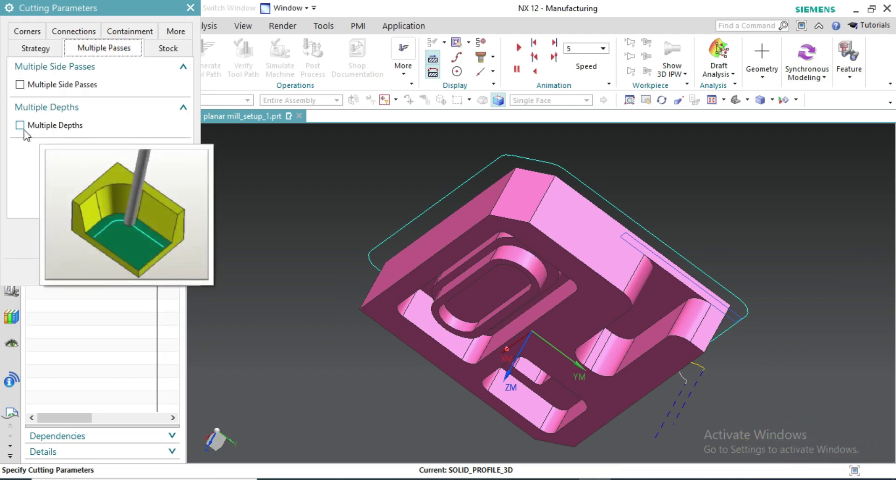
pyautogui.click(20, 126)
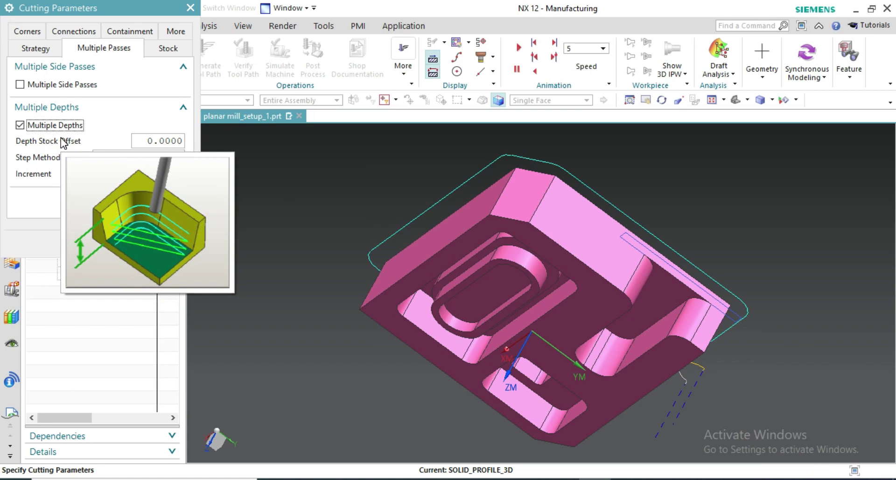
pyautogui.moveTo(33, 174)
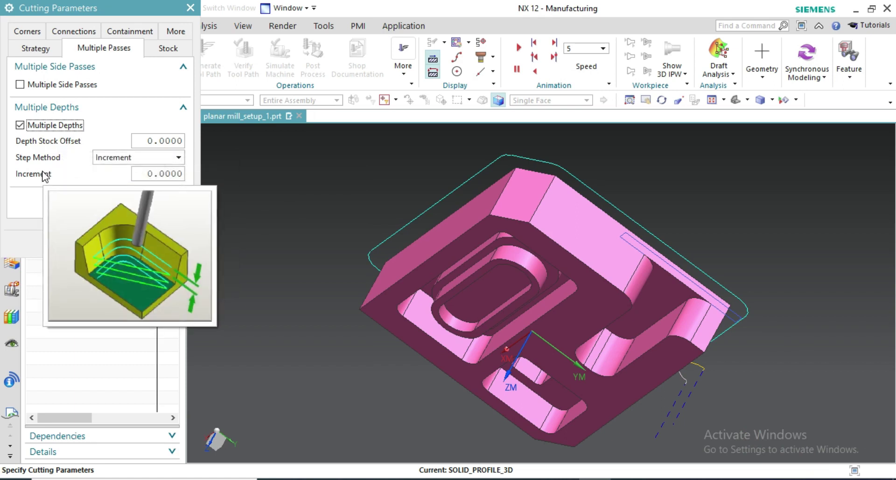
pyautogui.moveTo(146, 173); pyautogui.dragTo(137, 176)
pyautogui.write('1.000000')
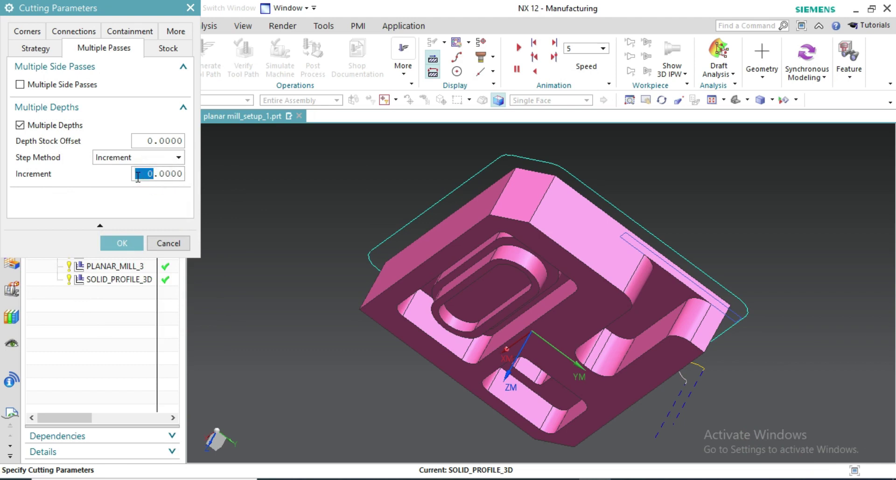
pyautogui.doubleClick(153, 140)
pyautogui.write('45.0000')
pyautogui.press('Return')
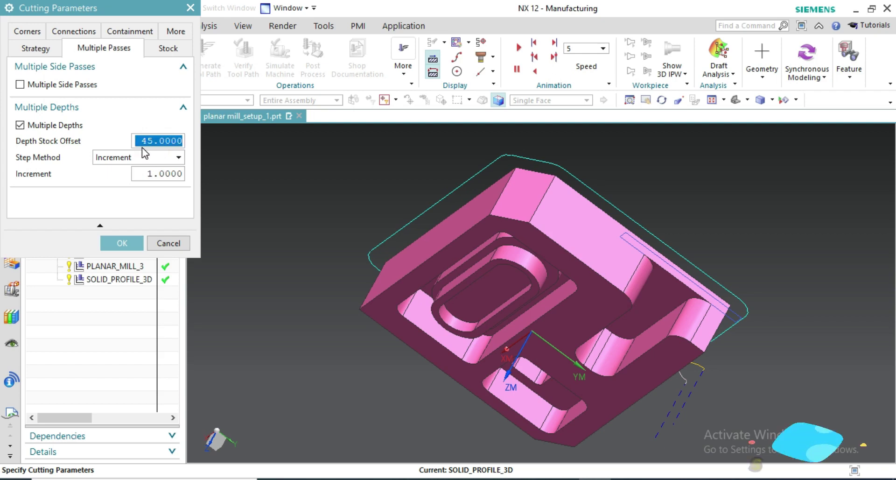
pyautogui.moveTo(154, 141); pyautogui.dragTo(140, 146)
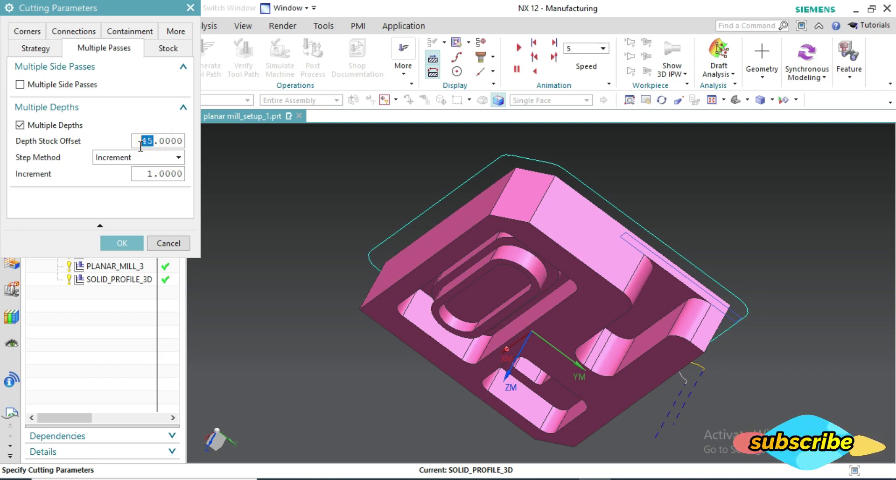
pyautogui.press('Return')
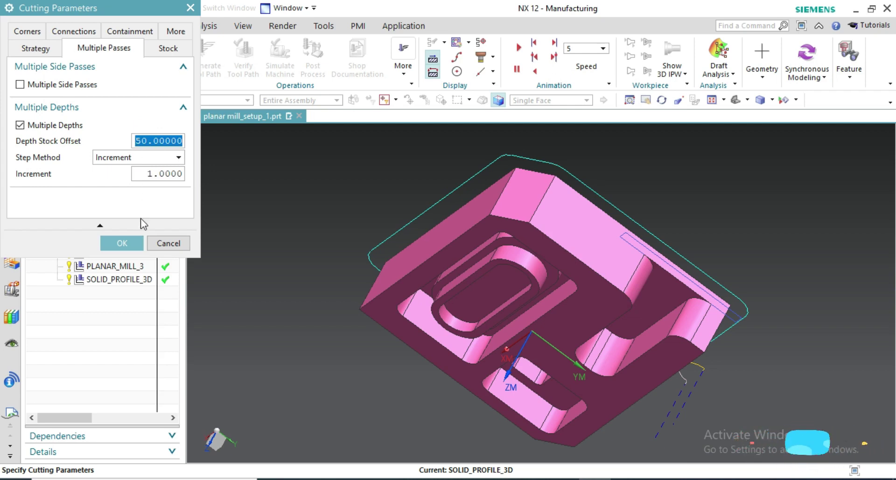
pyautogui.click(122, 242)
# Regenerate the toolpath with multiple depth passes.
pyautogui.scroll(-4, 131, 275)
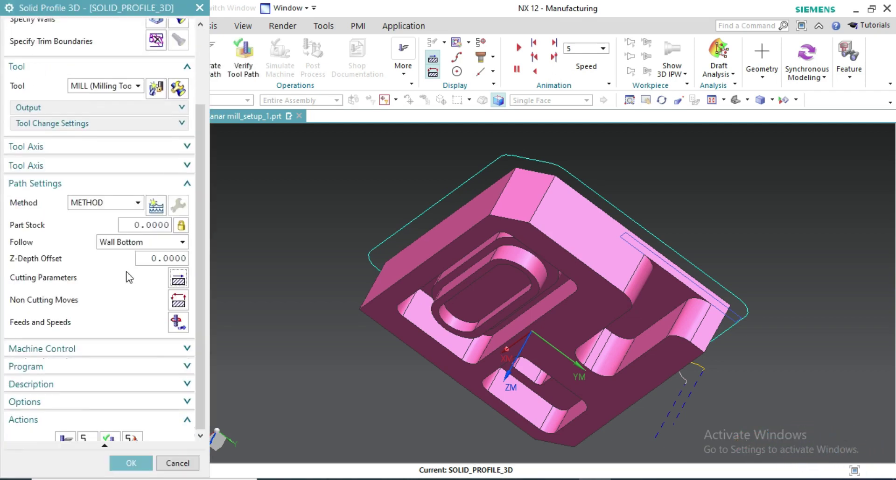
pyautogui.scroll(-1, 130, 276)
pyautogui.click(64, 422)
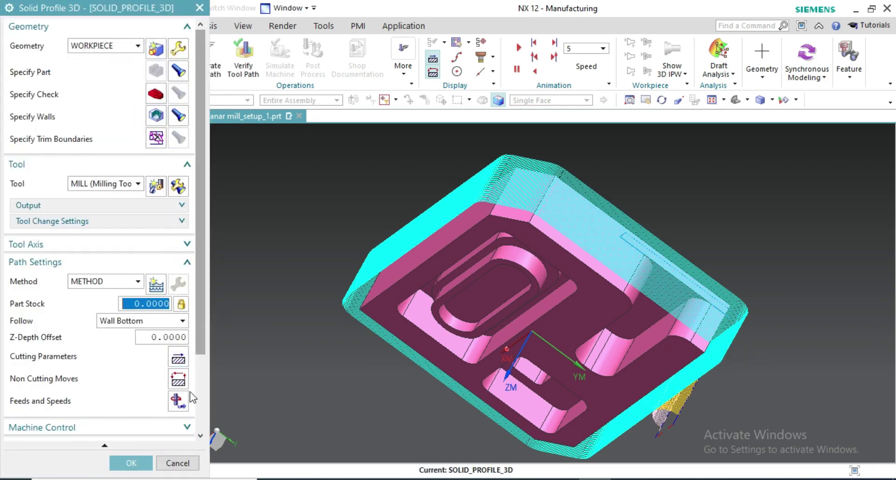
# Change the multiple-depth Increment to 5 in Cutting Parameters.
pyautogui.middleClick(180, 360)
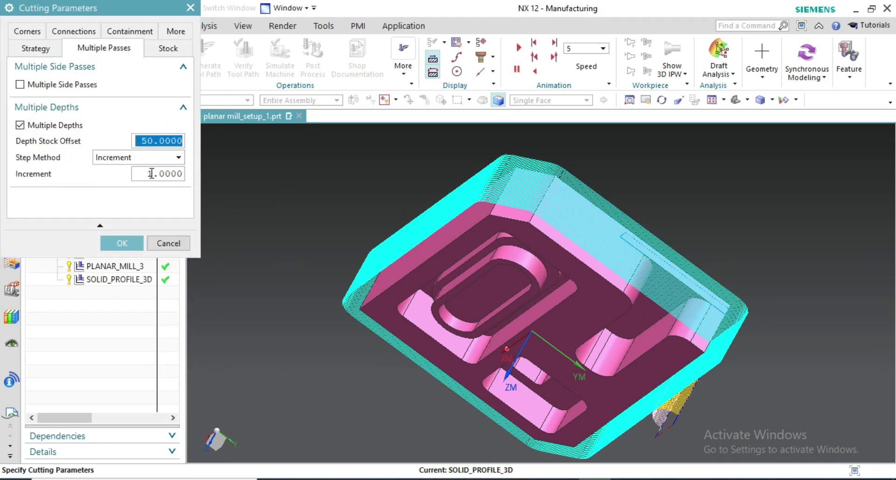
pyautogui.moveTo(151, 173); pyautogui.dragTo(141, 174)
pyautogui.write('5')
pyautogui.press('Return')
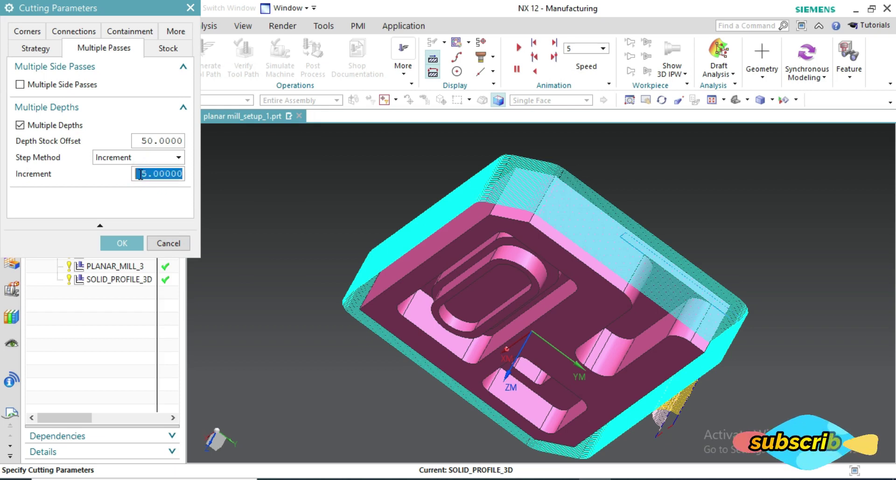
pyautogui.click(123, 243)
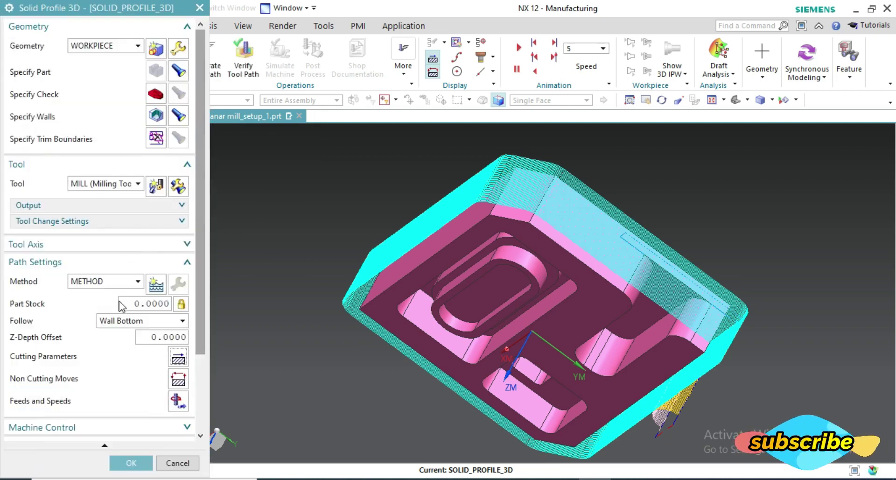
# Generate the toolpath again and orbit to inspect the stacked passes.
pyautogui.scroll(-3, 90, 362)
pyautogui.click(58, 426)
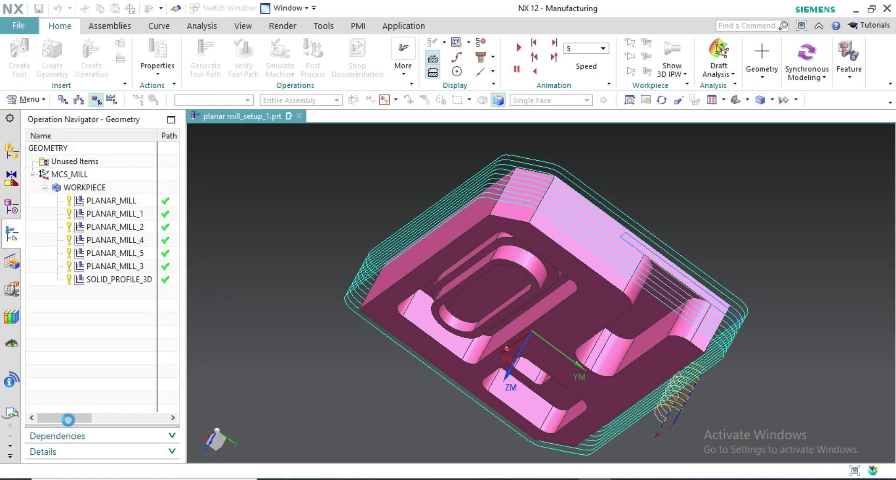
pyautogui.moveTo(770, 264)
pyautogui.mouseDown(button='middle')
pyautogui.moveTo(753, 180)
pyautogui.moveTo(730, 194)
pyautogui.moveTo(732, 224)
pyautogui.moveTo(727, 198)
pyautogui.moveTo(704, 214)
pyautogui.moveTo(699, 232)
pyautogui.moveTo(713, 235)
pyautogui.moveTo(740, 208)
pyautogui.moveTo(690, 207)
pyautogui.moveTo(698, 218)
pyautogui.mouseUp(button='middle')
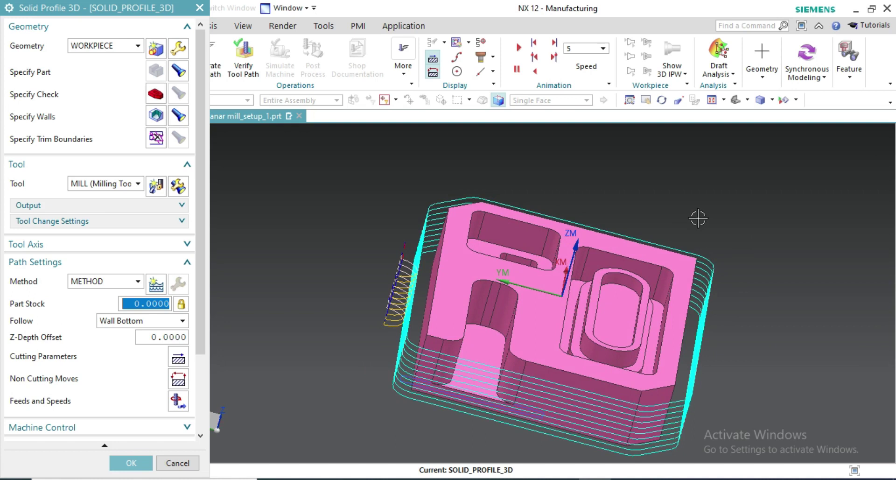
# Set Between Regions transfer to Direct/Previous Plane, keeping Engage/Retract within regions.
pyautogui.middleClick(181, 380)
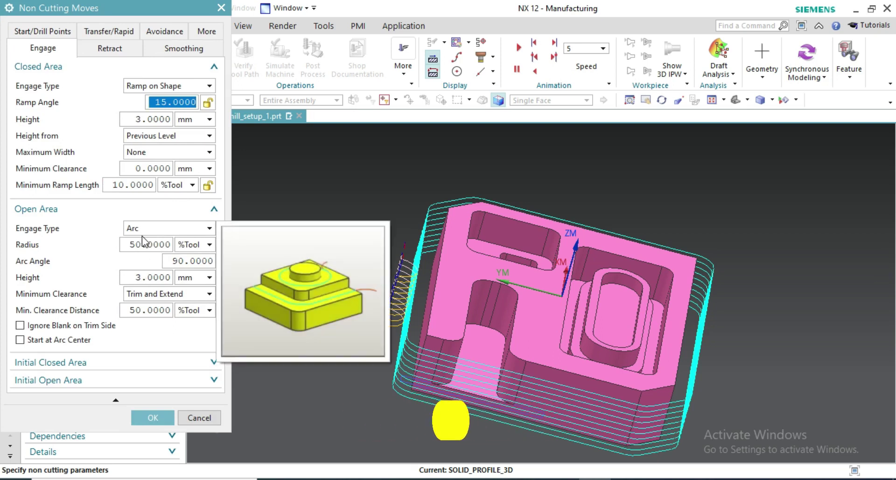
pyautogui.click(118, 48)
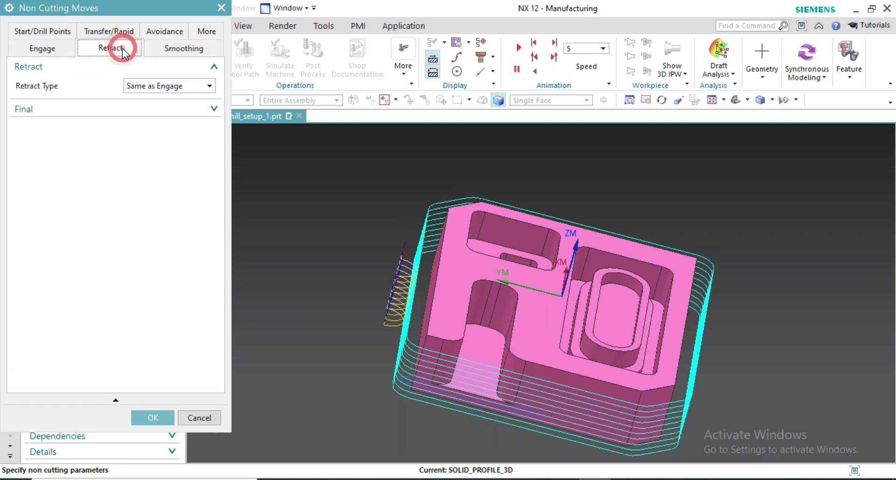
pyautogui.click(116, 31)
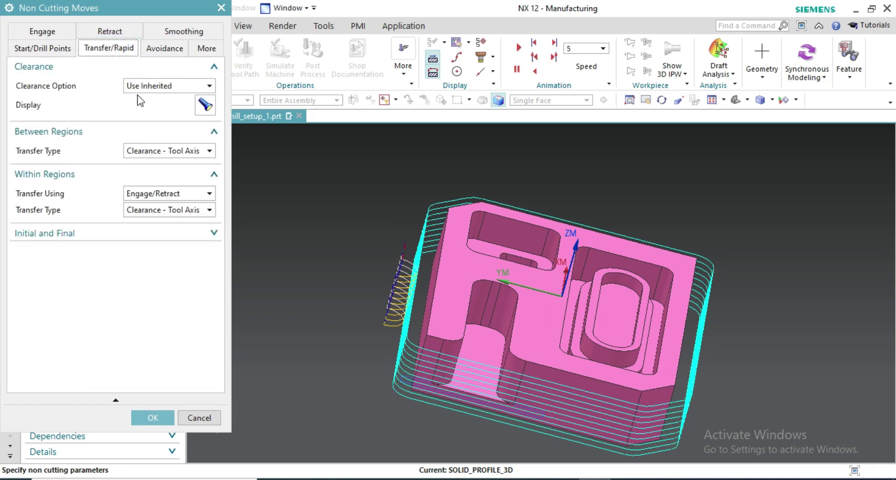
pyautogui.click(166, 153)
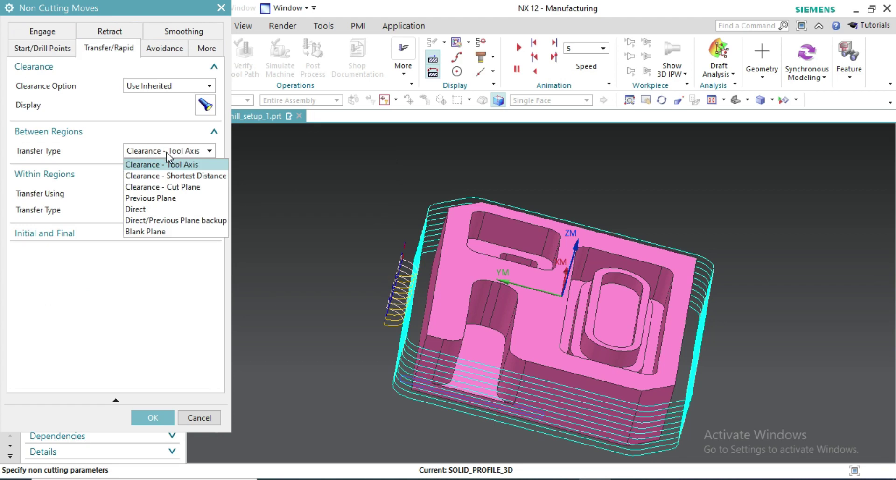
pyautogui.click(178, 220)
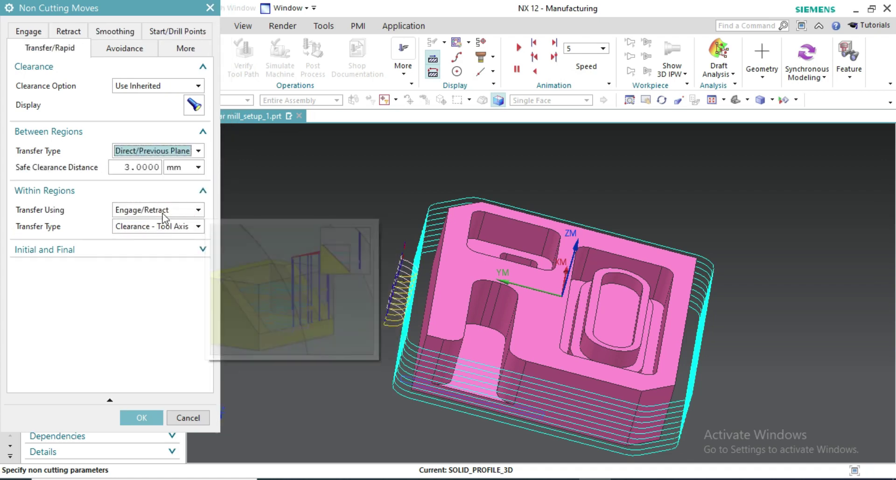
pyautogui.click(166, 210)
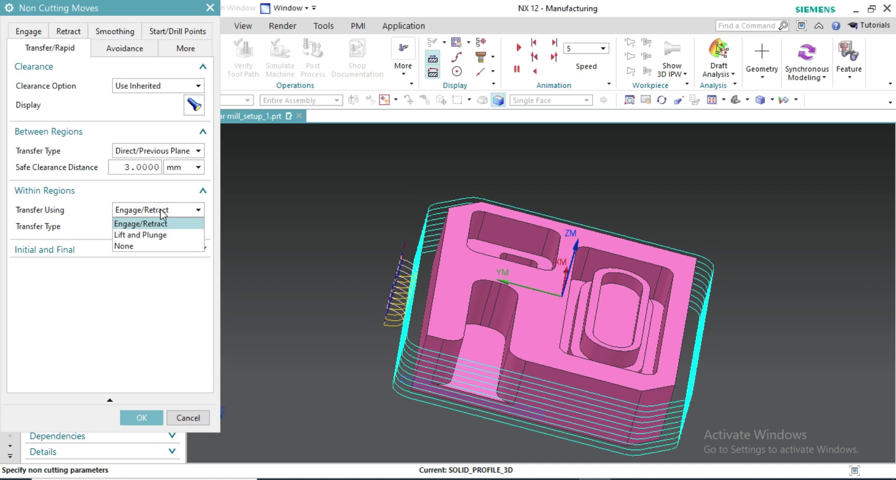
pyautogui.click(98, 192)
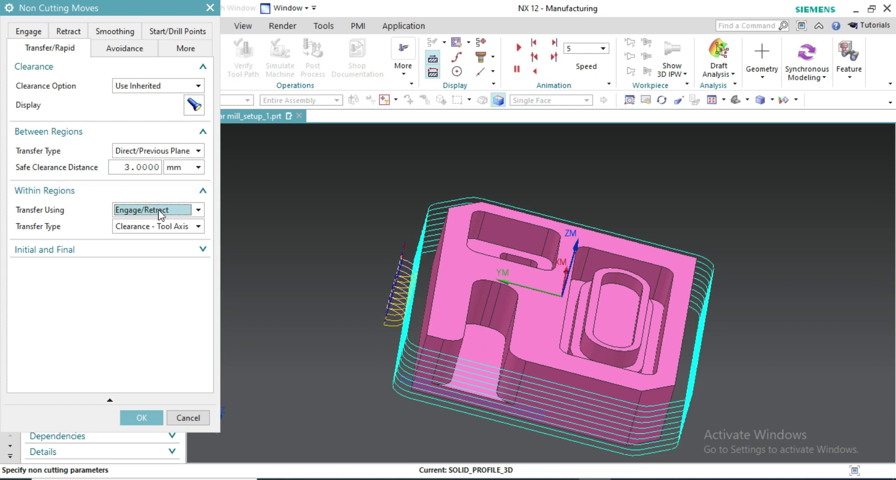
pyautogui.click(132, 422)
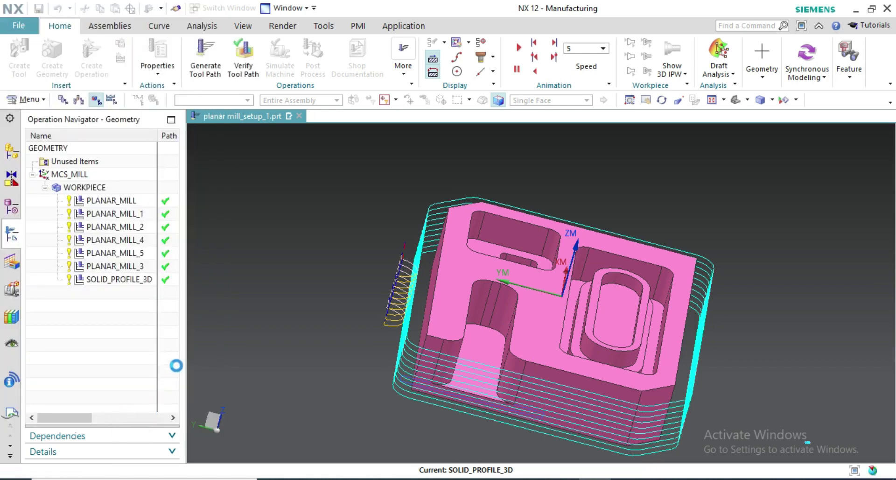
# Generate the toolpath with the new transfers and orbit edge-on to check the passes.
pyautogui.scroll(-5, 187, 364)
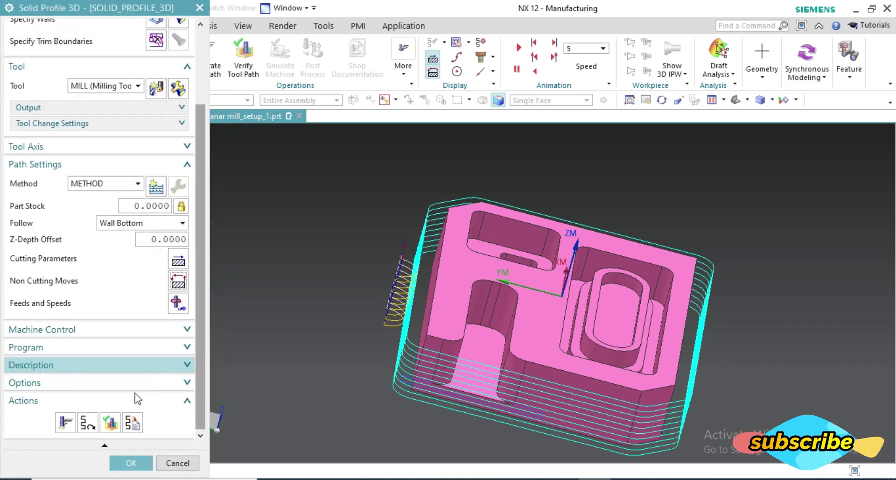
pyautogui.click(60, 424)
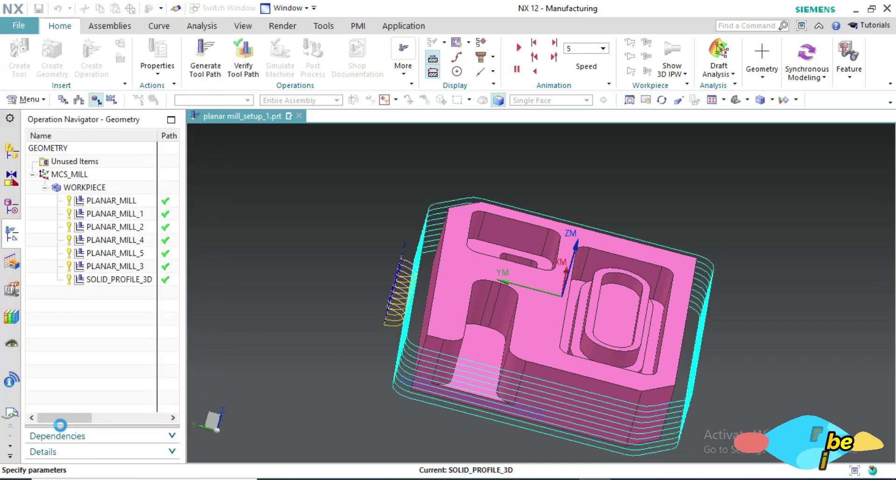
pyautogui.moveTo(308, 360); pyautogui.dragTo(345, 355, button='middle')
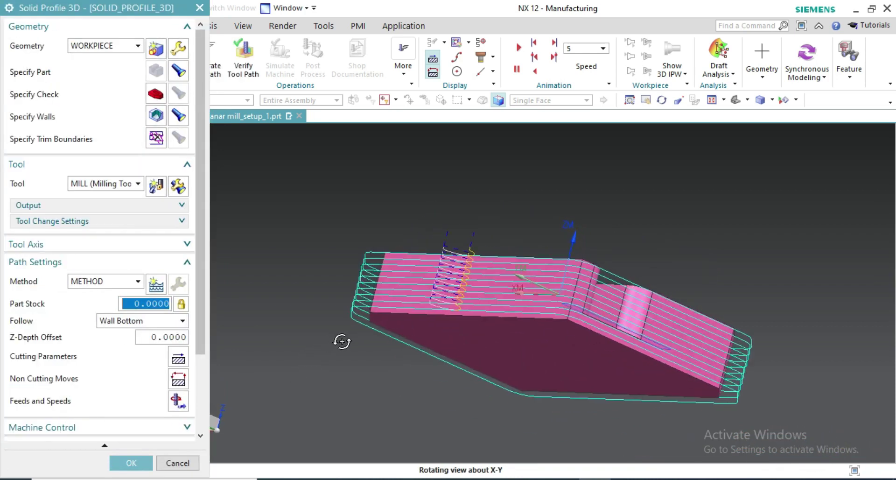
pyautogui.moveTo(340, 353); pyautogui.dragTo(339, 352, button='middle')
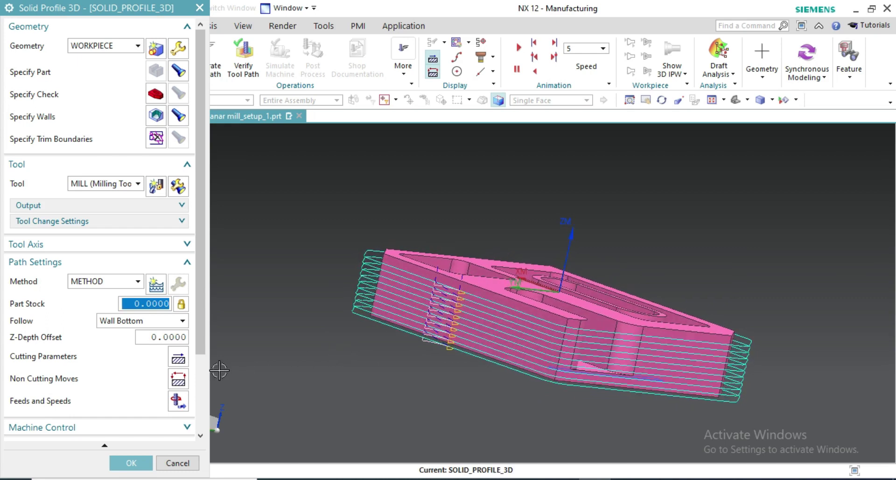
pyautogui.moveTo(203, 348); pyautogui.dragTo(198, 439)
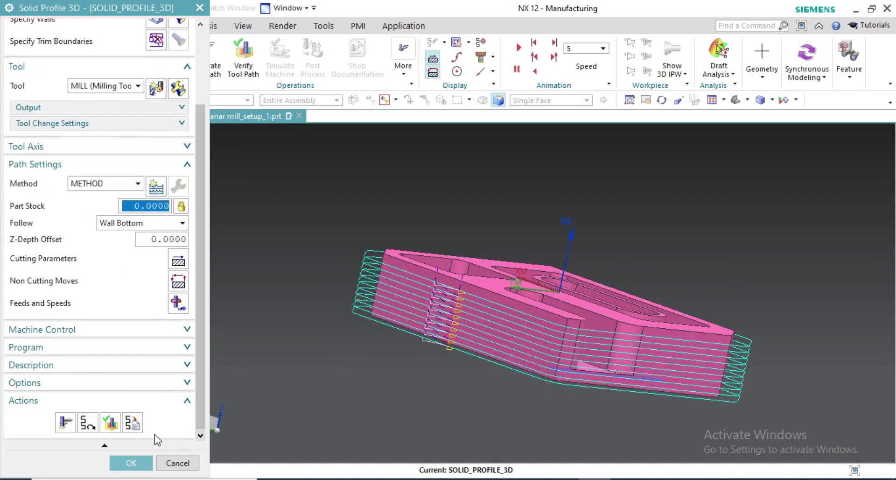
# Play the 3D Dynamic verification of the toolpath through to completion, then close it.
pyautogui.click(111, 422)
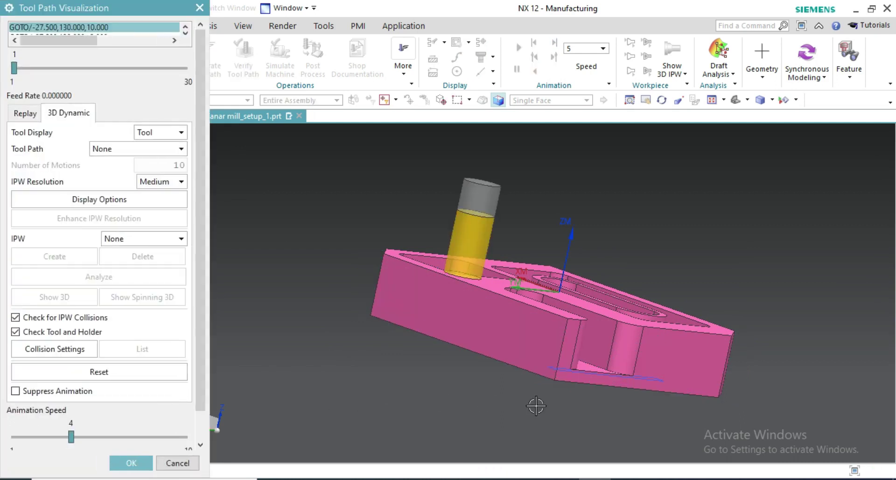
pyautogui.moveTo(537, 404); pyautogui.dragTo(511, 411, button='middle')
pyautogui.scroll(-2, 147, 399)
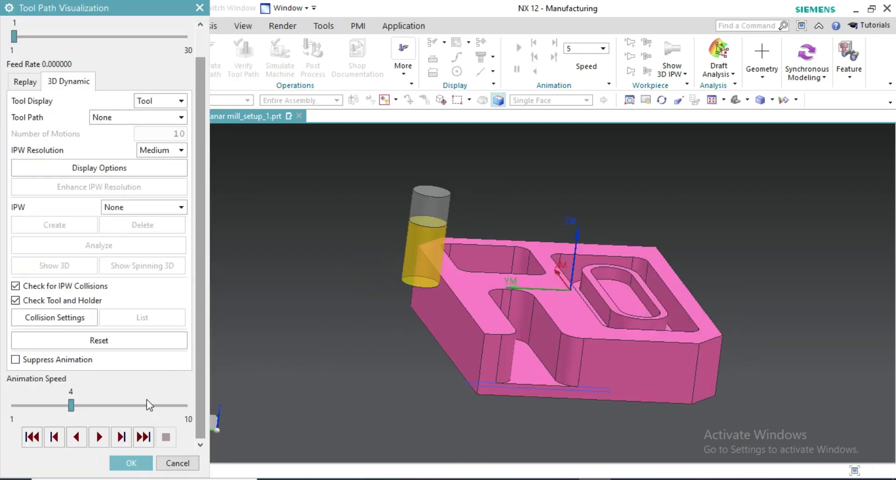
pyautogui.click(98, 437)
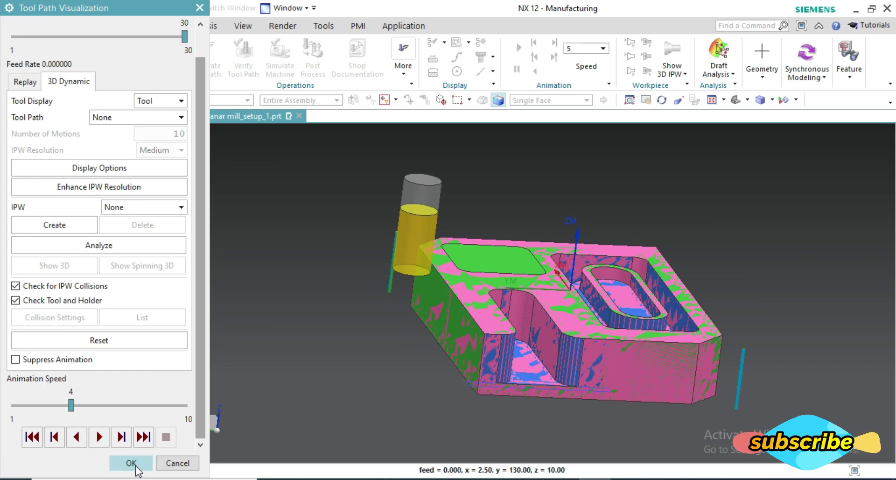
pyautogui.click(136, 466)
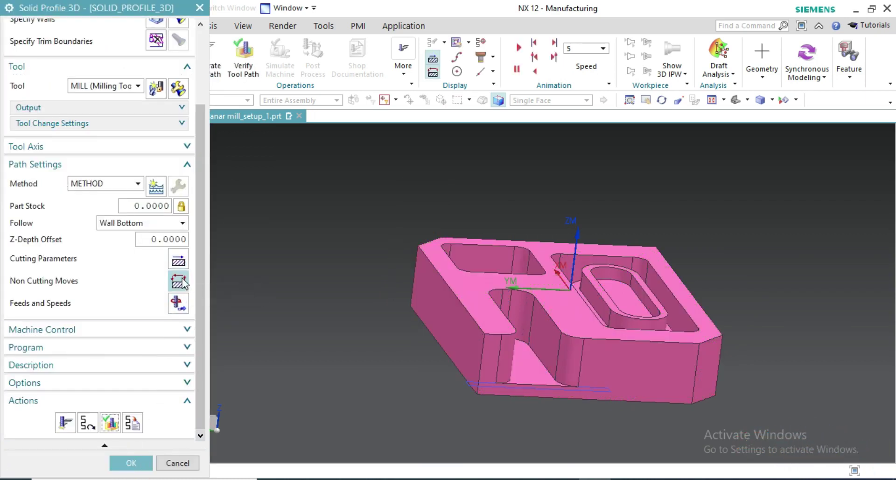
# Change the Between Regions transfer type to Clearance - Tool Axis.
pyautogui.middleClick(178, 280)
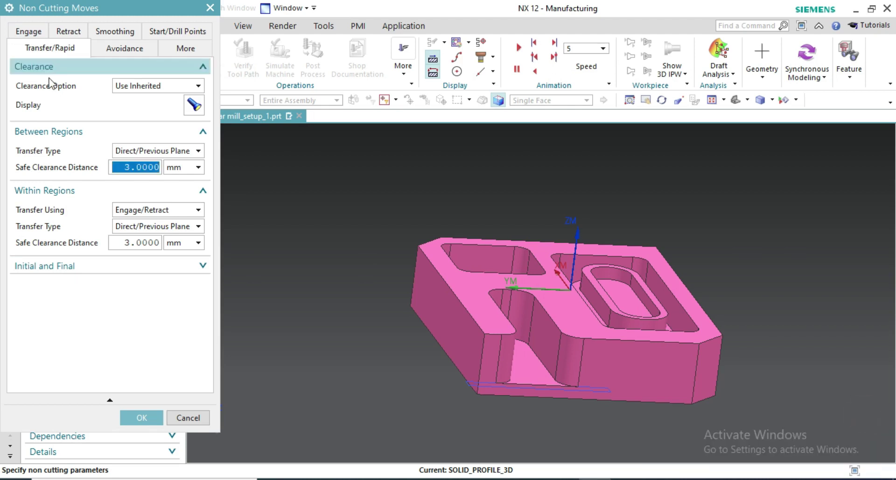
pyautogui.click(158, 152)
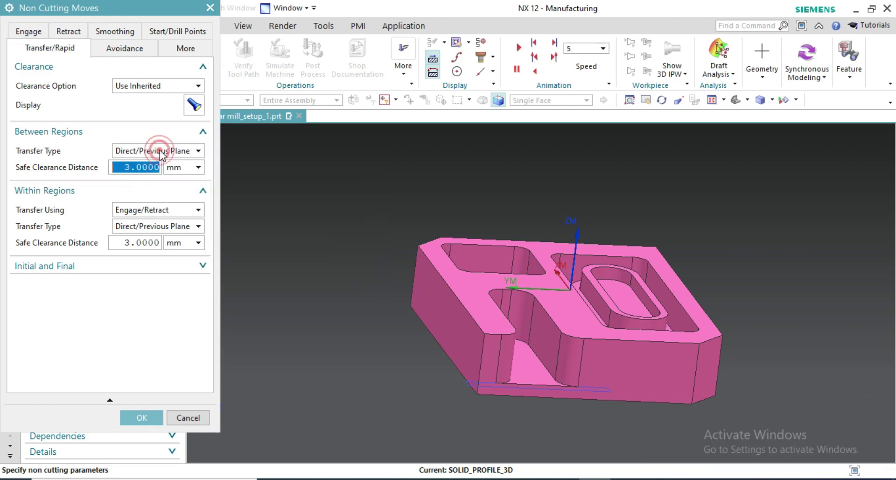
pyautogui.click(163, 165)
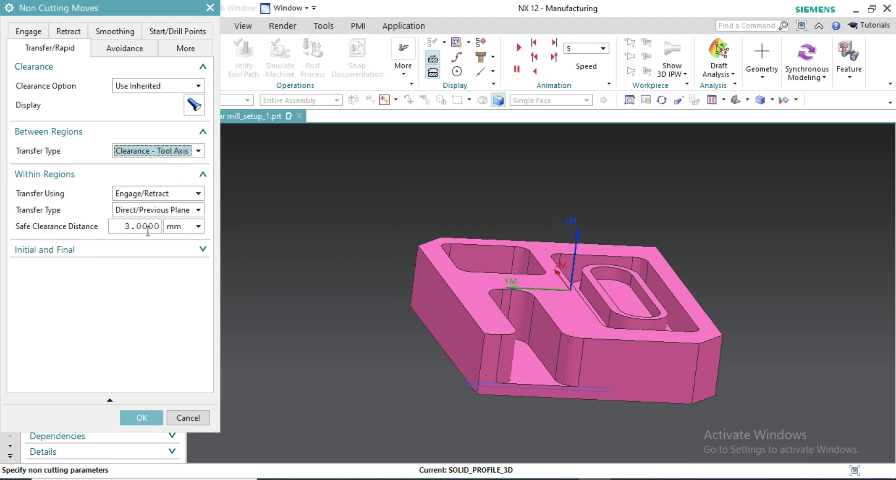
pyautogui.click(126, 418)
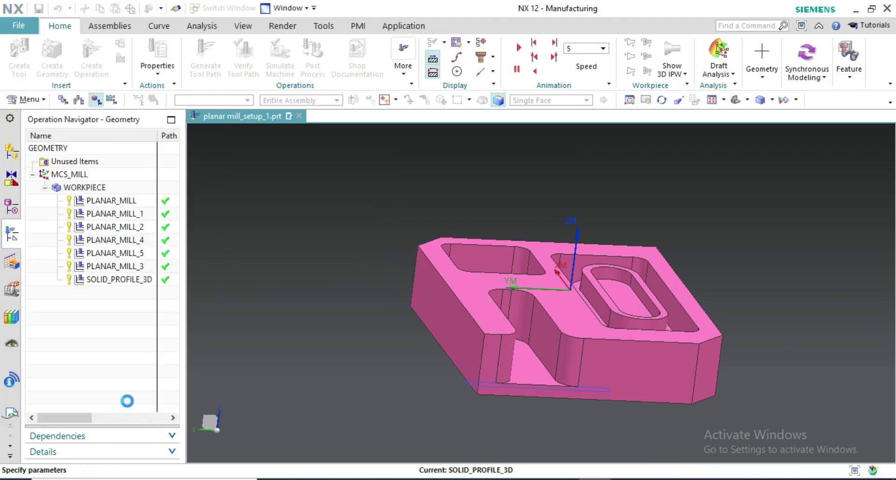
# Regenerate the toolpath and open its verification.
pyautogui.click(66, 423)
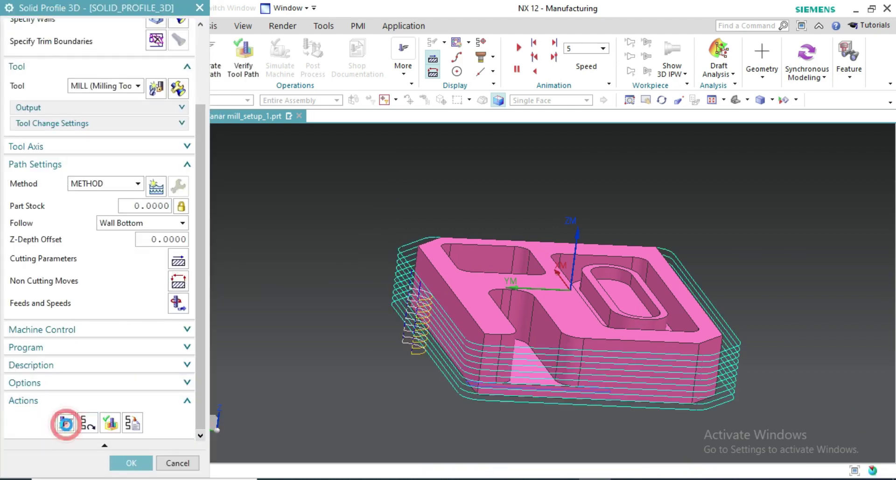
pyautogui.middleClick(66, 423)
pyautogui.scroll(-5, 140, 364)
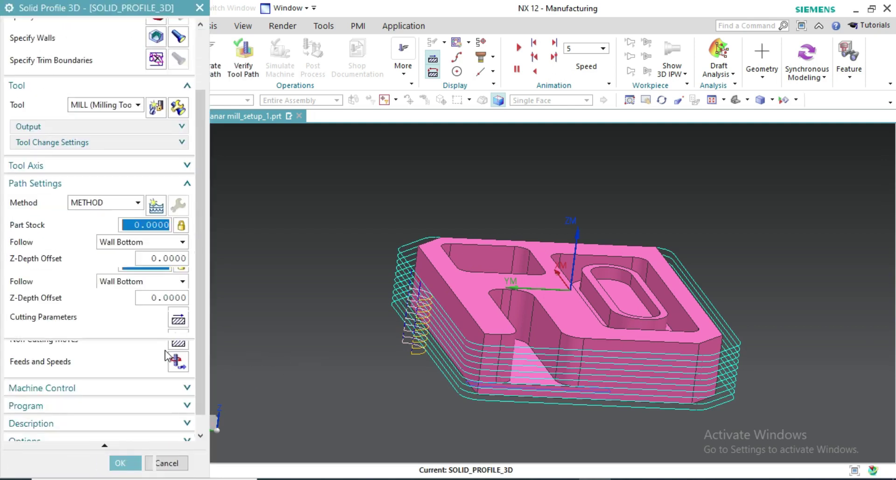
pyautogui.scroll(-2, 140, 386)
pyautogui.click(112, 424)
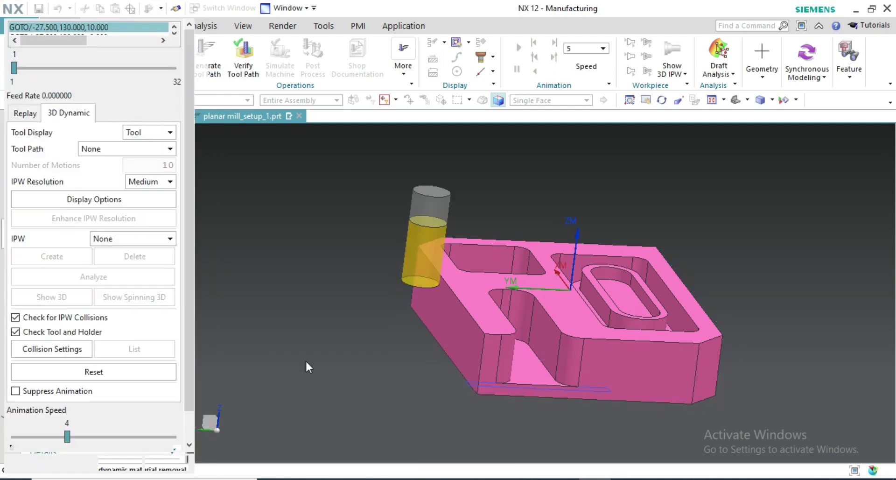
# Play the 3D Dynamic simulation, dropping animation speed to 2, then raising it to 5.
pyautogui.scroll(-1, 160, 396)
pyautogui.click(97, 438)
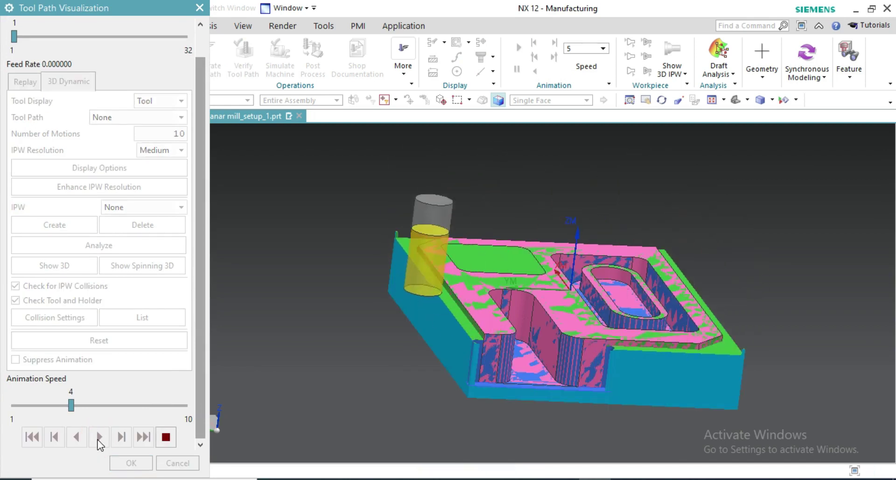
pyautogui.click(38, 405)
pyautogui.click(31, 405)
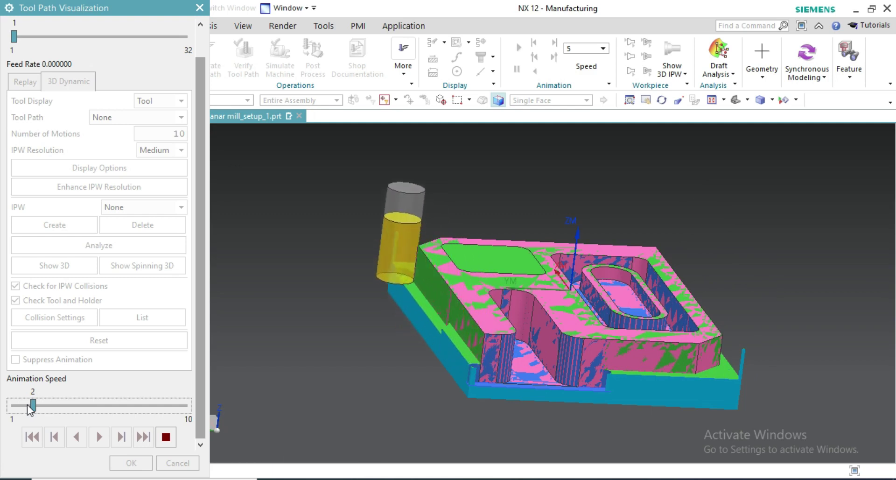
pyautogui.click(87, 406)
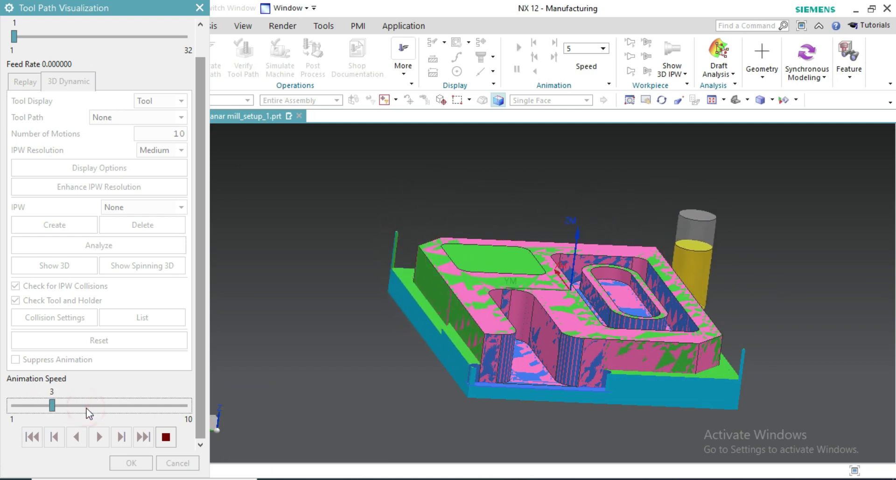
pyautogui.click(93, 406)
pyautogui.click(111, 406)
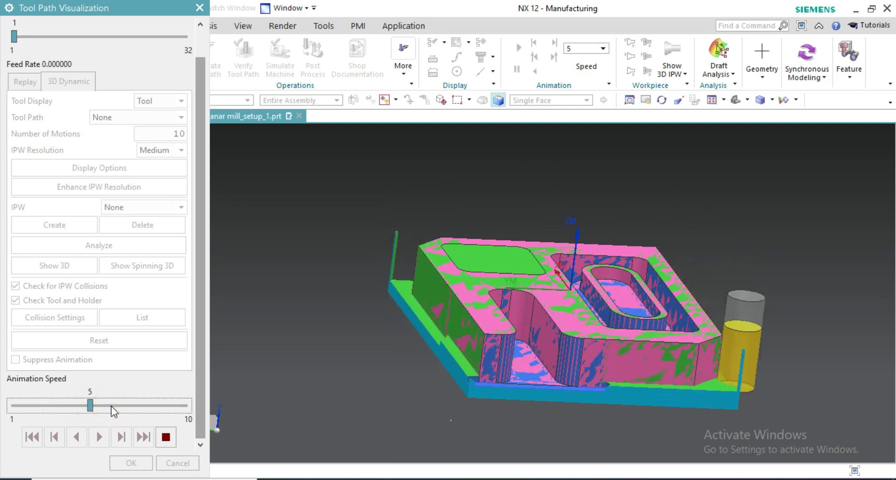